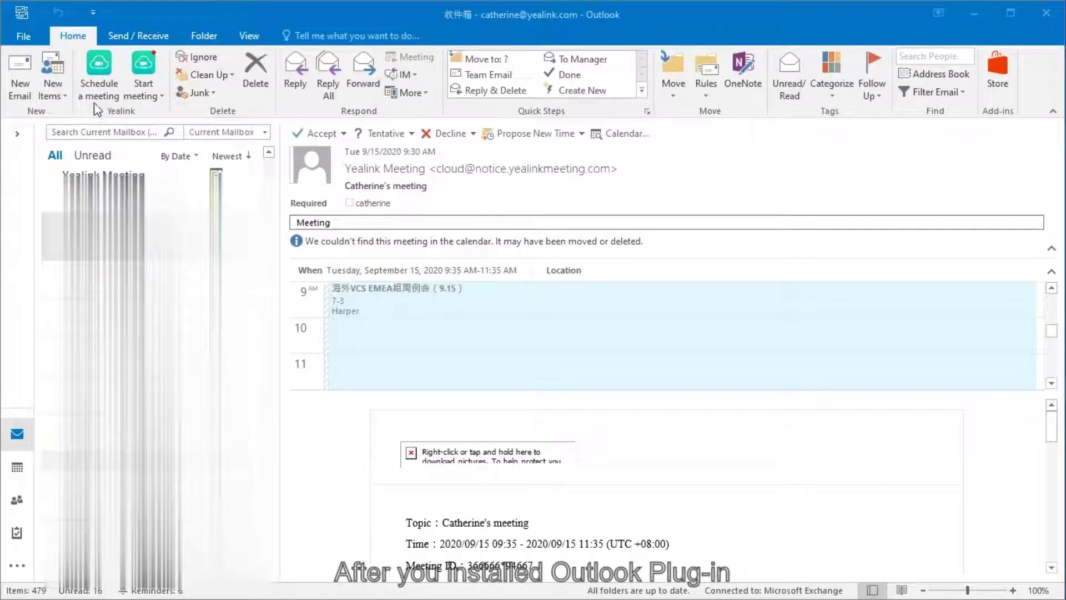
# Step: Send a Yealink meeting invite with a second attendee for Fri 9/18/2020, 12:00–12:30 PM
pyautogui.click(102, 65)
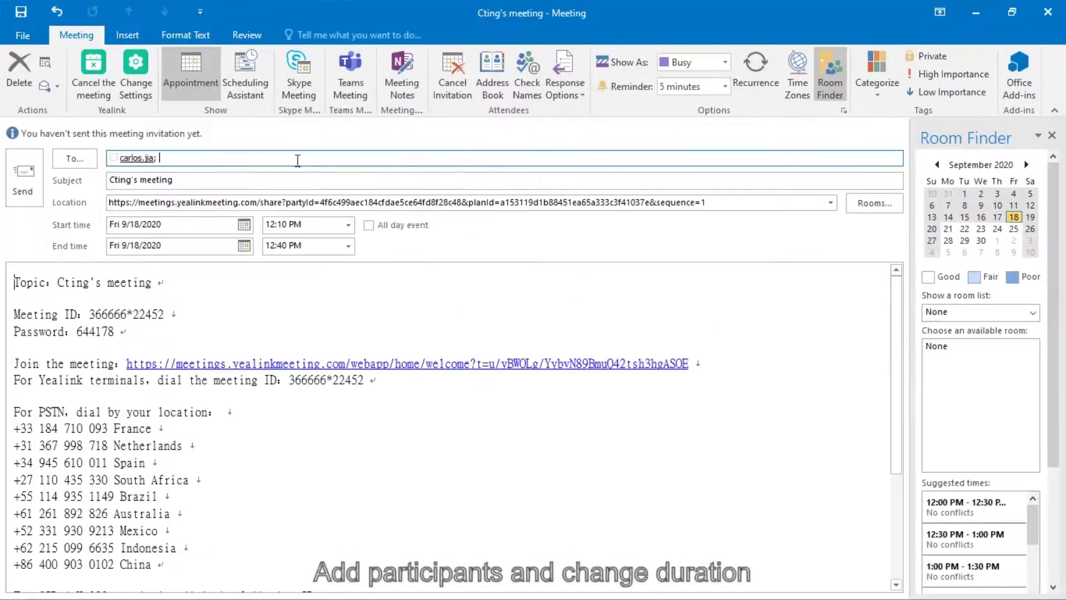
pyautogui.write('a')
pyautogui.press('Return')
pyautogui.click(282, 331)
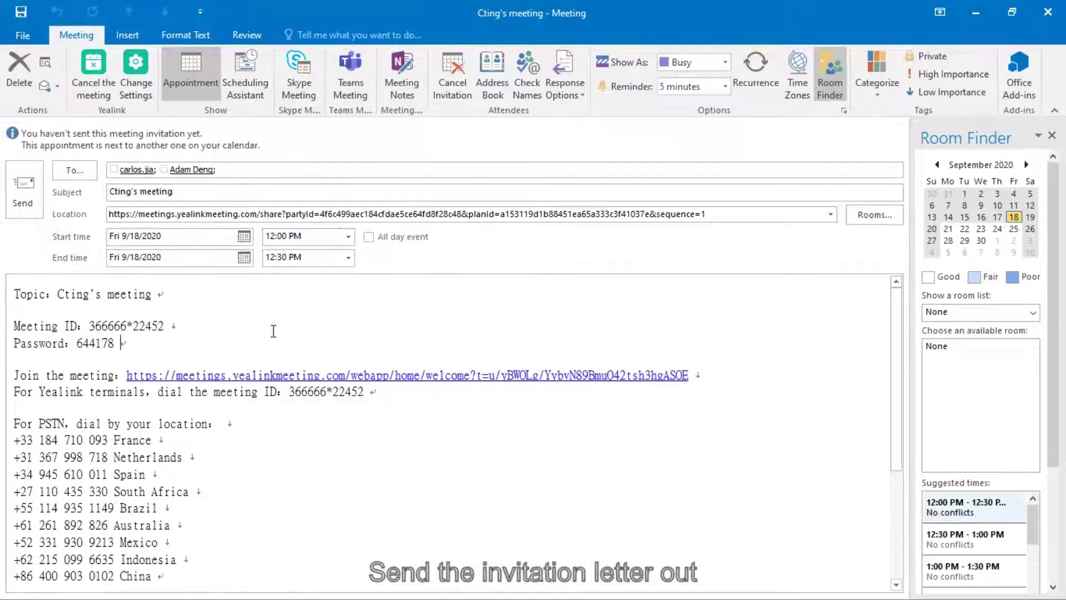
pyautogui.click(29, 209)
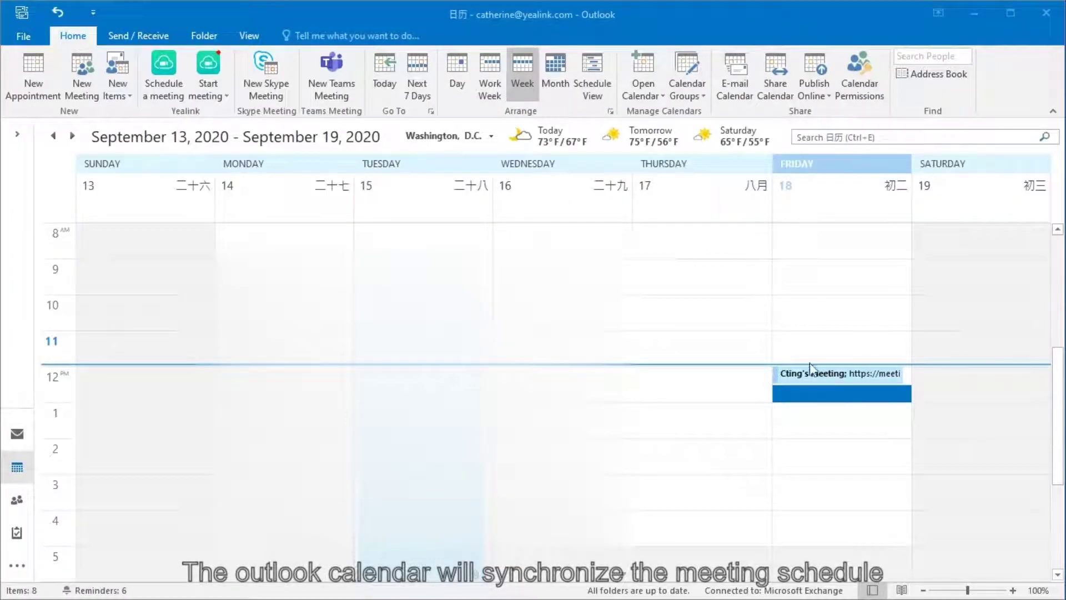
# Step: Select the Friday noon Yealink meeting in the calendar week view
pyautogui.click(797, 379)
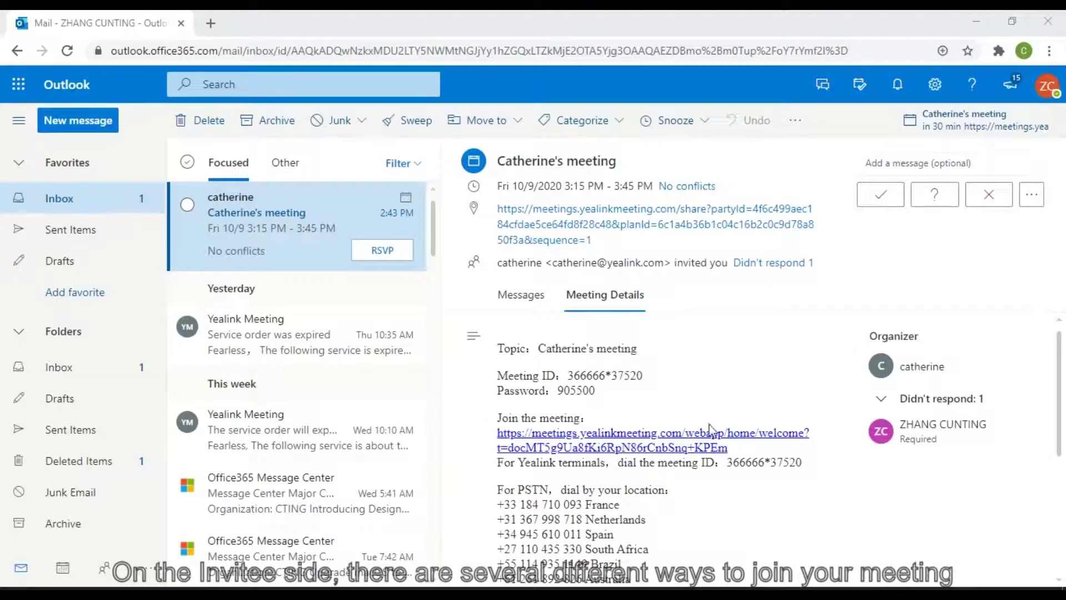
pyautogui.scroll(-1, 722, 419)
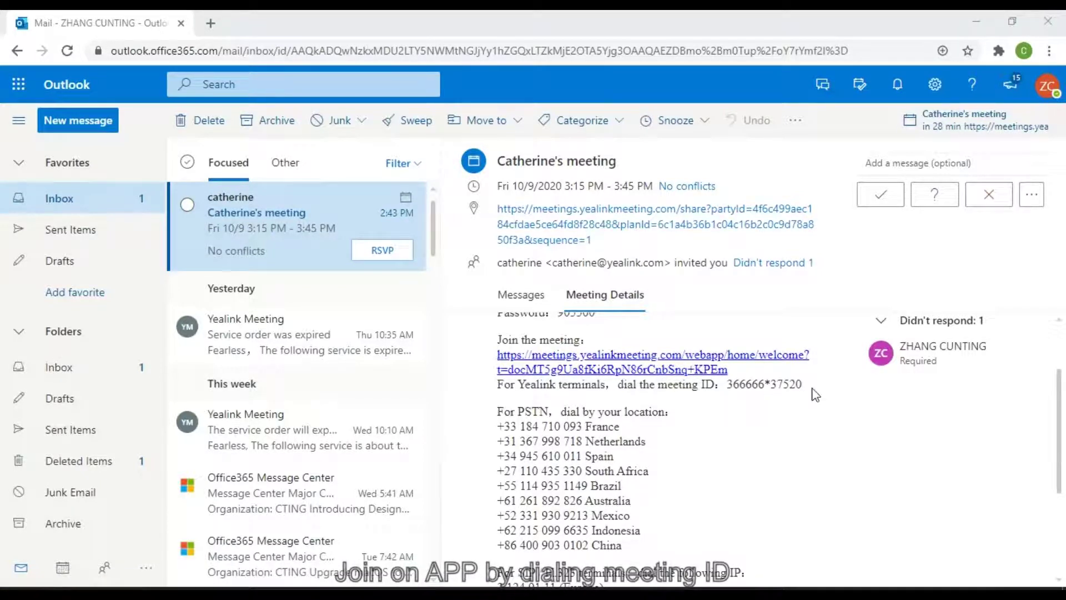
pyautogui.scroll(-2, 814, 393)
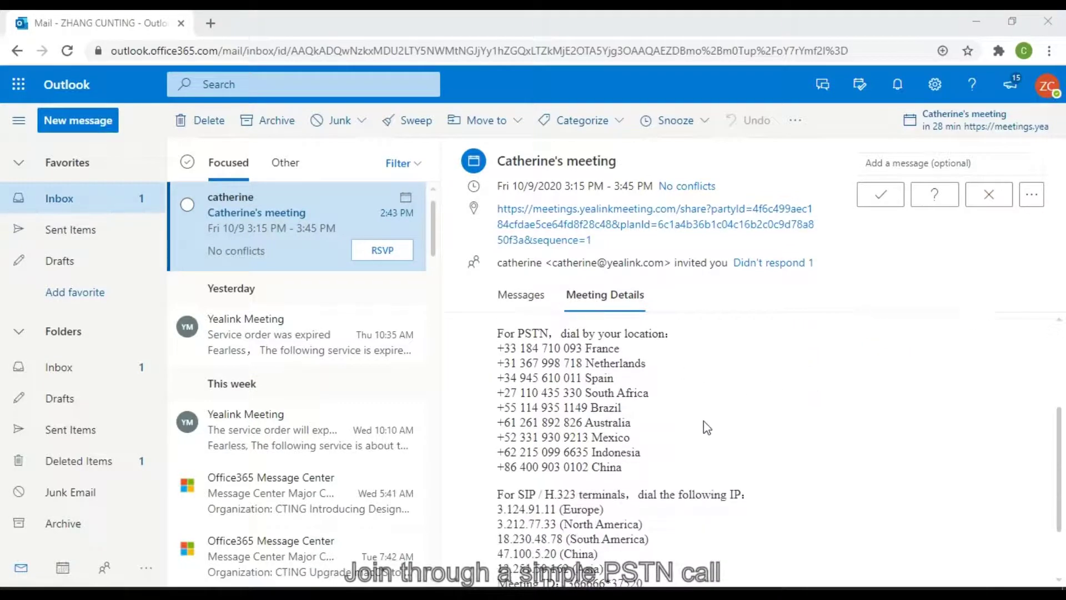
pyautogui.scroll(-2, 721, 485)
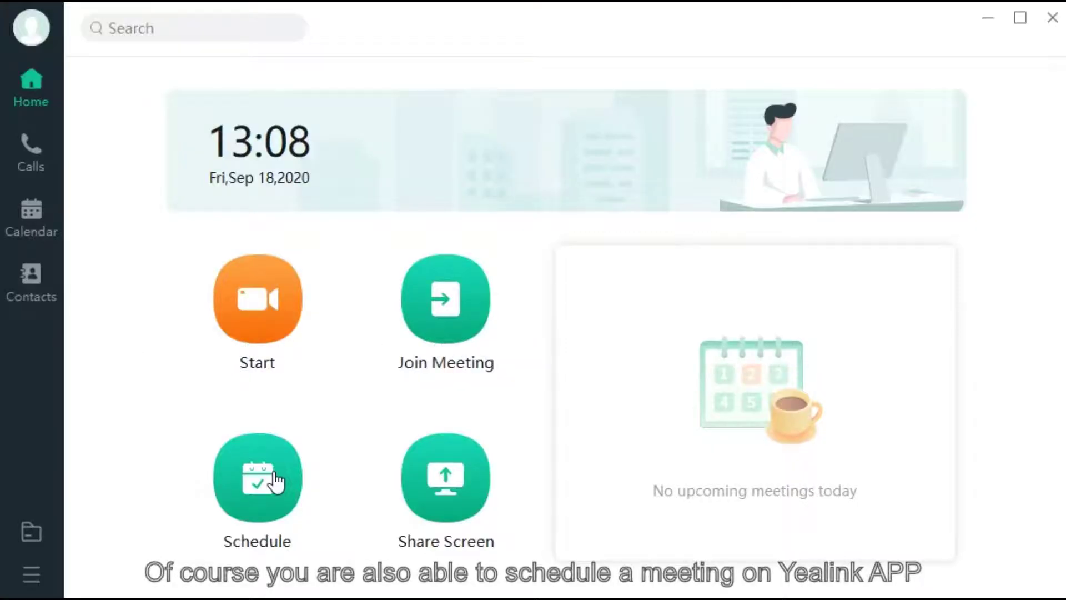
# Step: Start a new Yealink meeting for 18/09/2020 at 06:20, lasting 1 hour 30 minutes
pyautogui.click(274, 482)
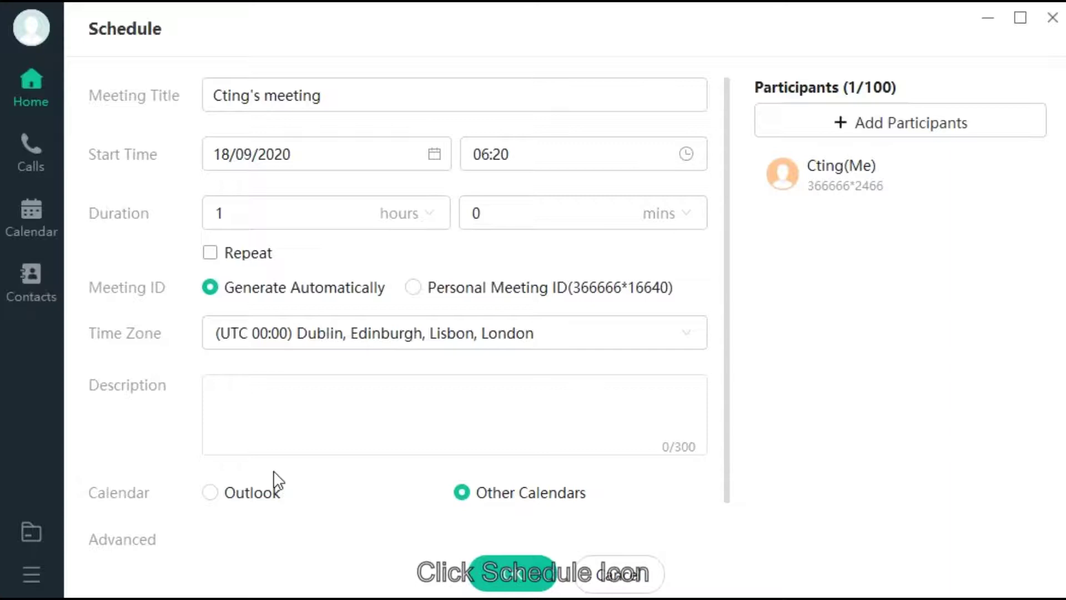
pyautogui.click(529, 213)
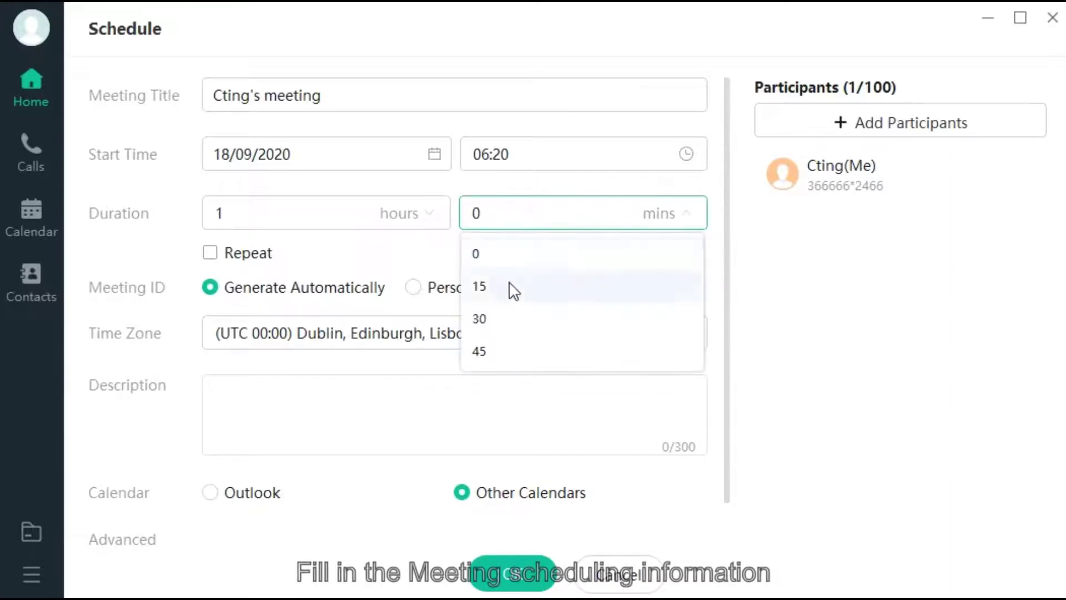
pyautogui.click(503, 327)
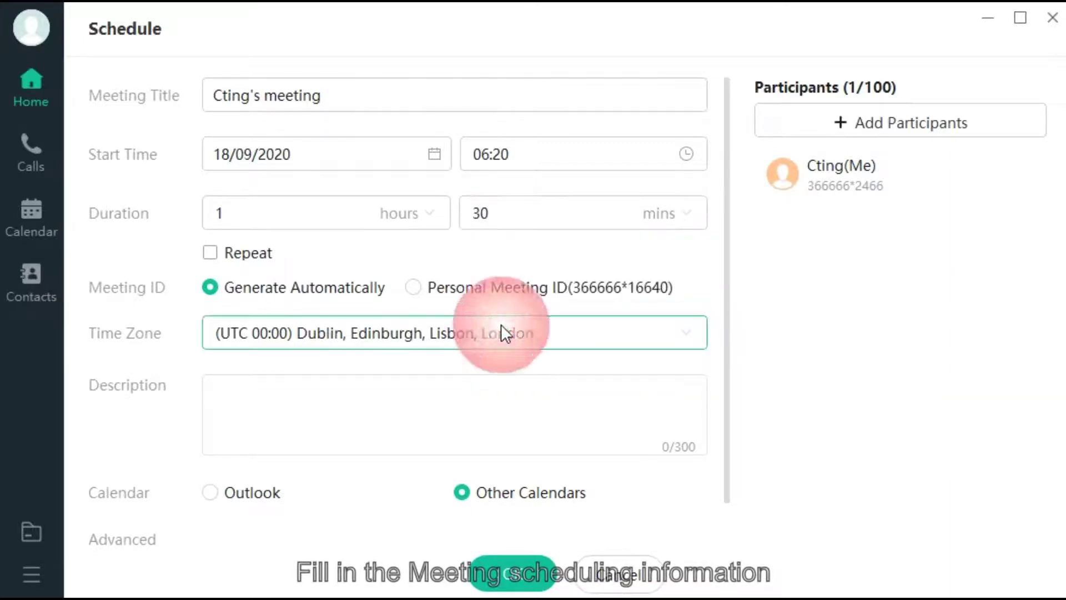
# Step: Add shawn and Administrator from Enterprise Member as participants and schedule the meeting
pyautogui.click(923, 126)
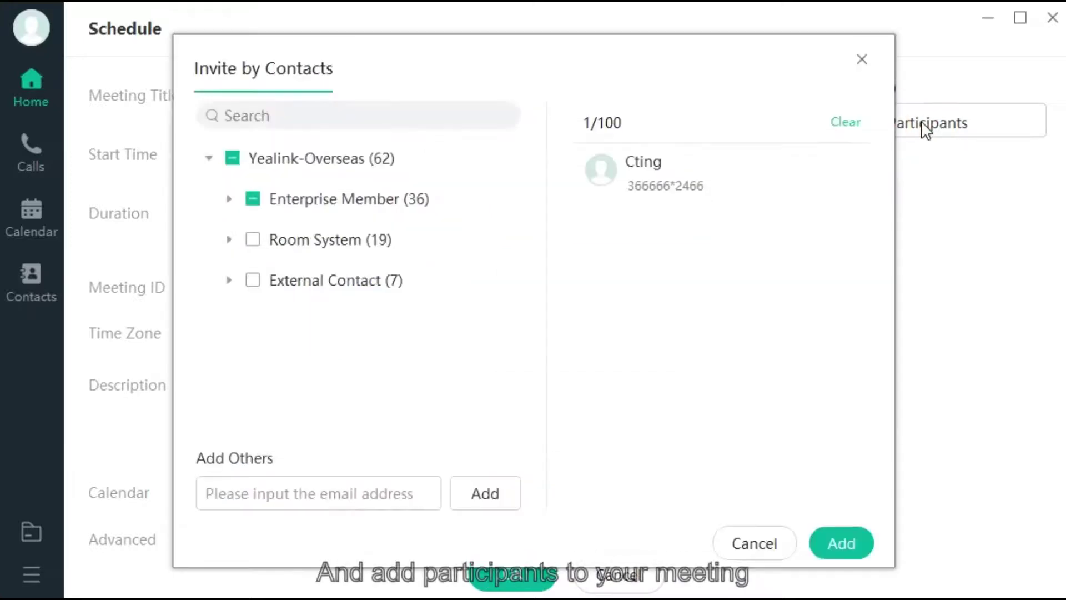
pyautogui.click(229, 199)
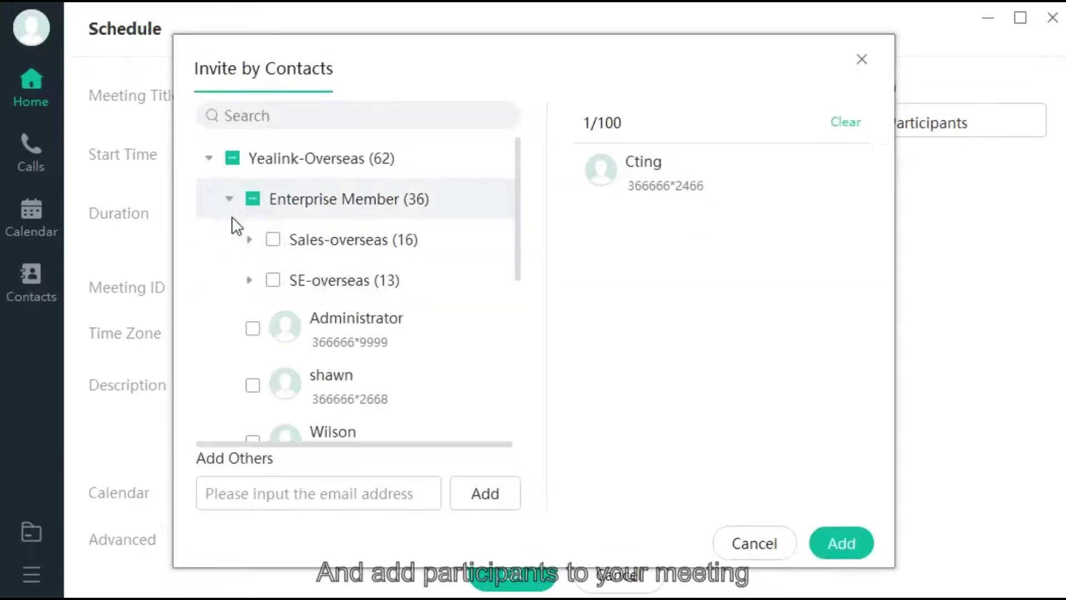
pyautogui.click(252, 384)
pyautogui.click(253, 329)
pyautogui.click(840, 544)
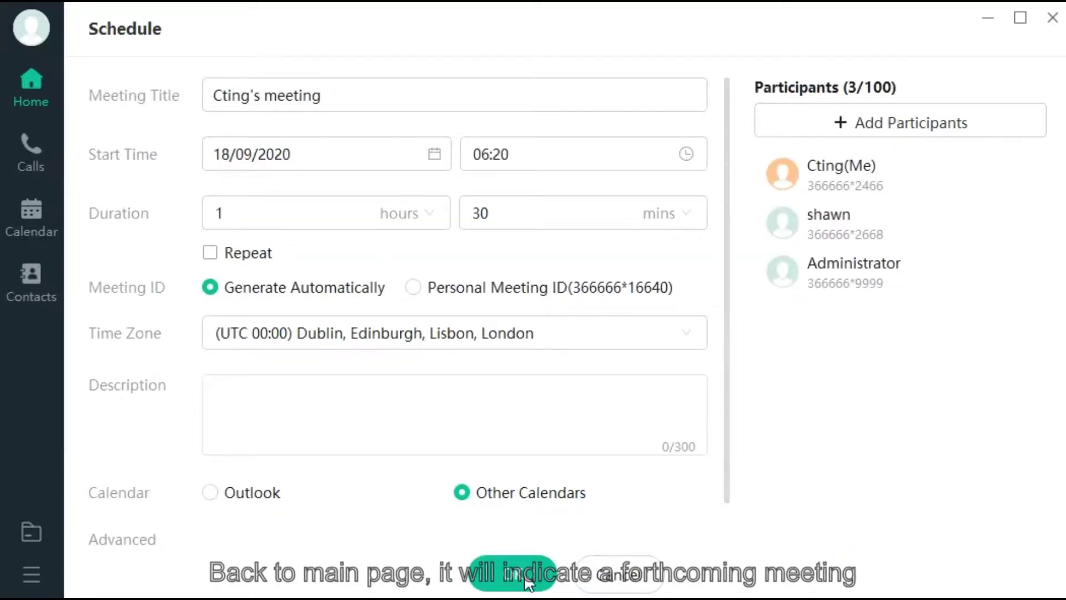
pyautogui.click(526, 577)
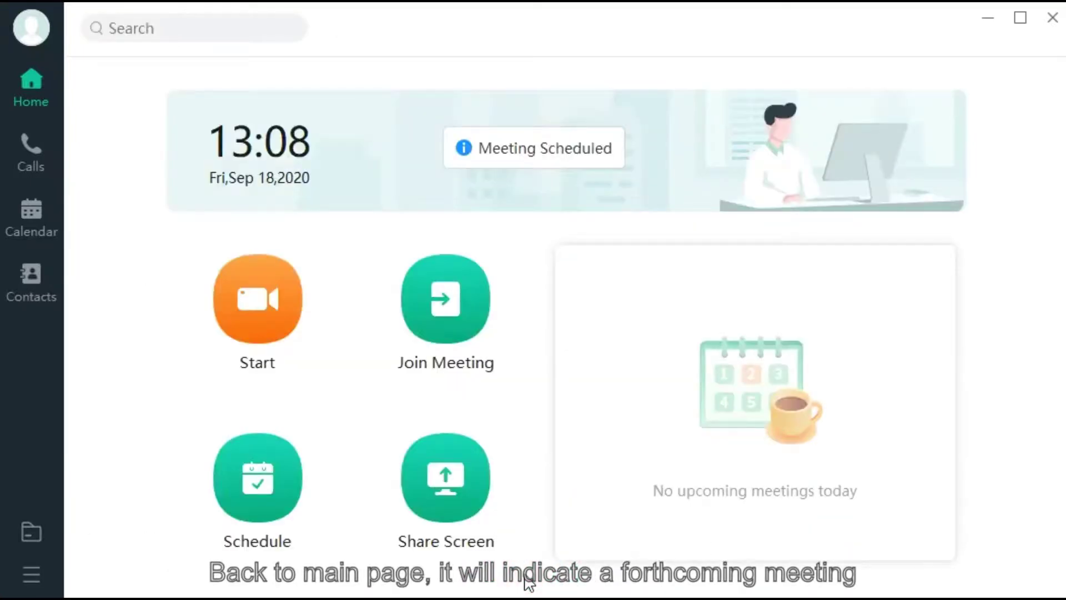